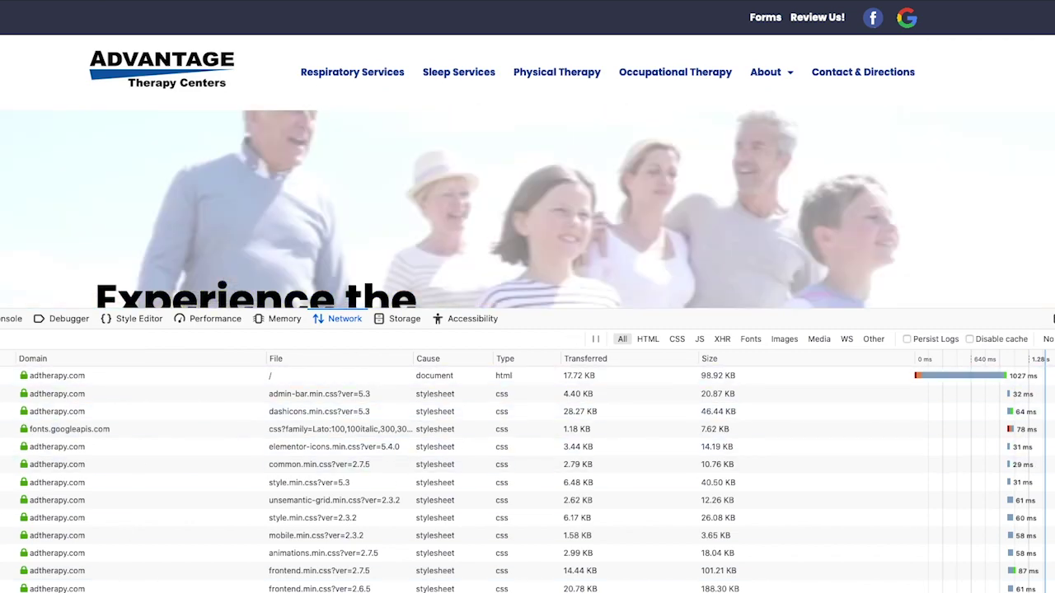
- Reload the site with the Network panel open to re-time it (about 1417 ms), then go to wp-admin
key(ctrl+shift+c)
click(341, 320)
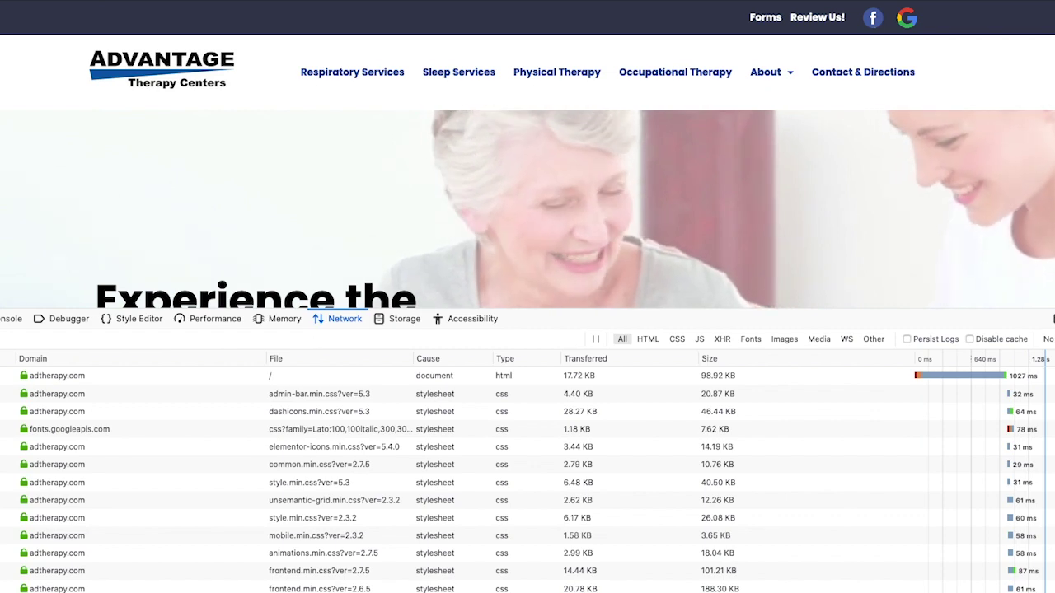
key(ctrl+r)
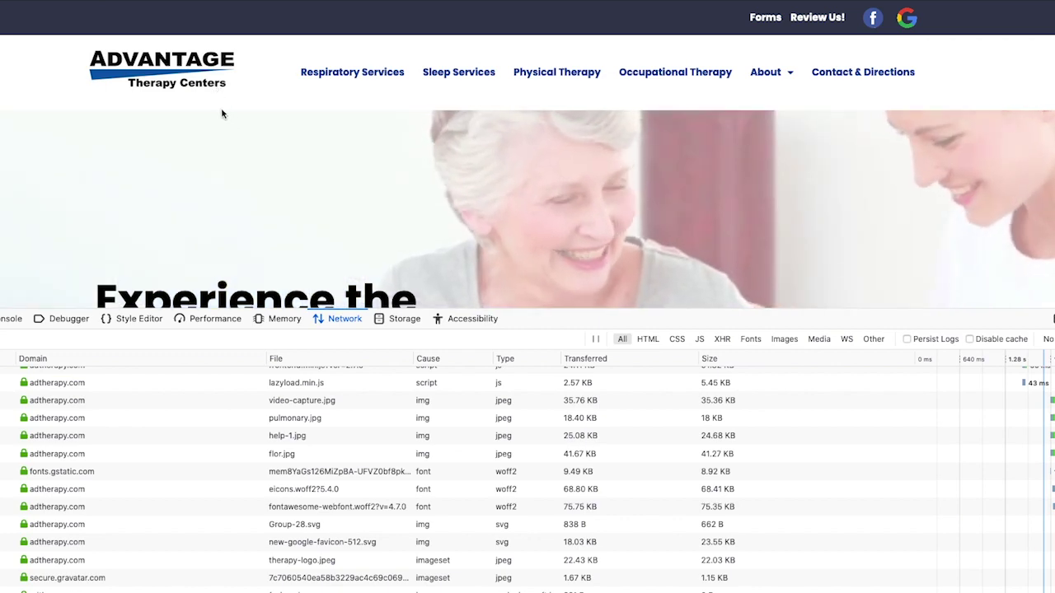
scroll(824, 474, up, 10)
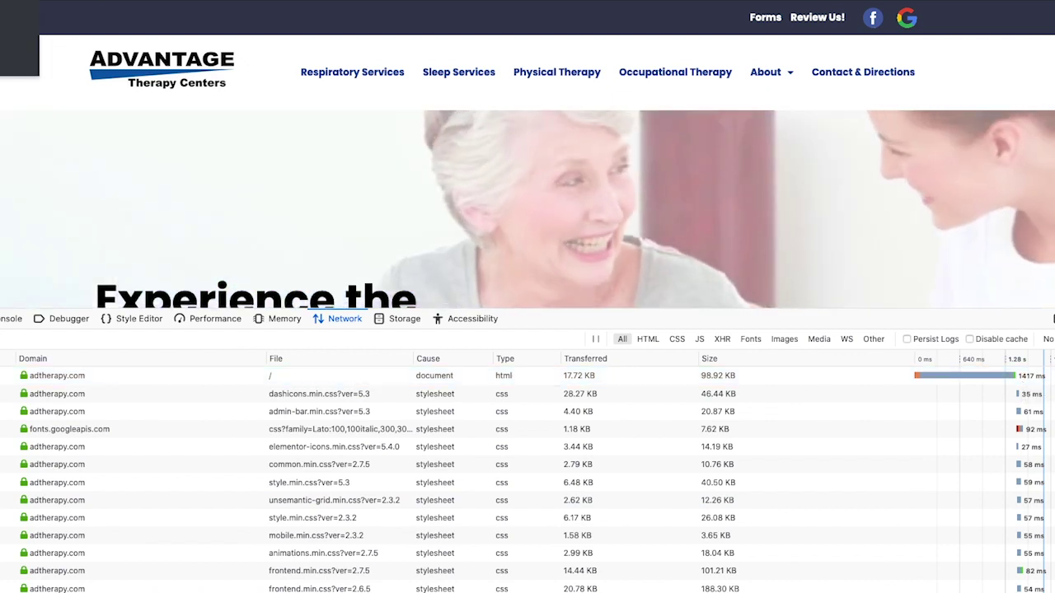
key(Return)
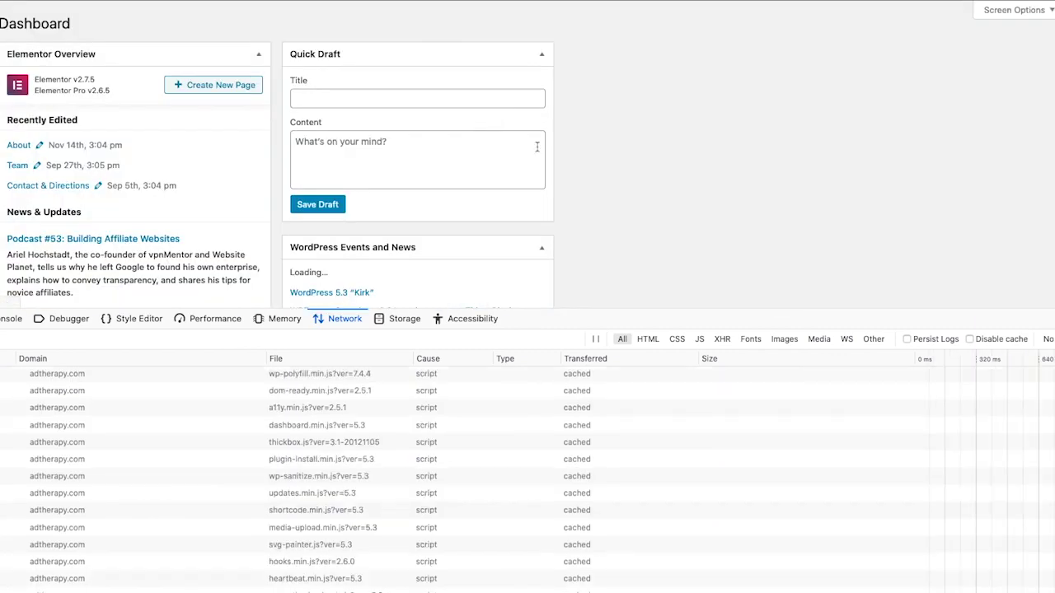
- Close DevTools, review the 15 installed plugins (10 active, 5 inactive), and go to Add New
key(F12)
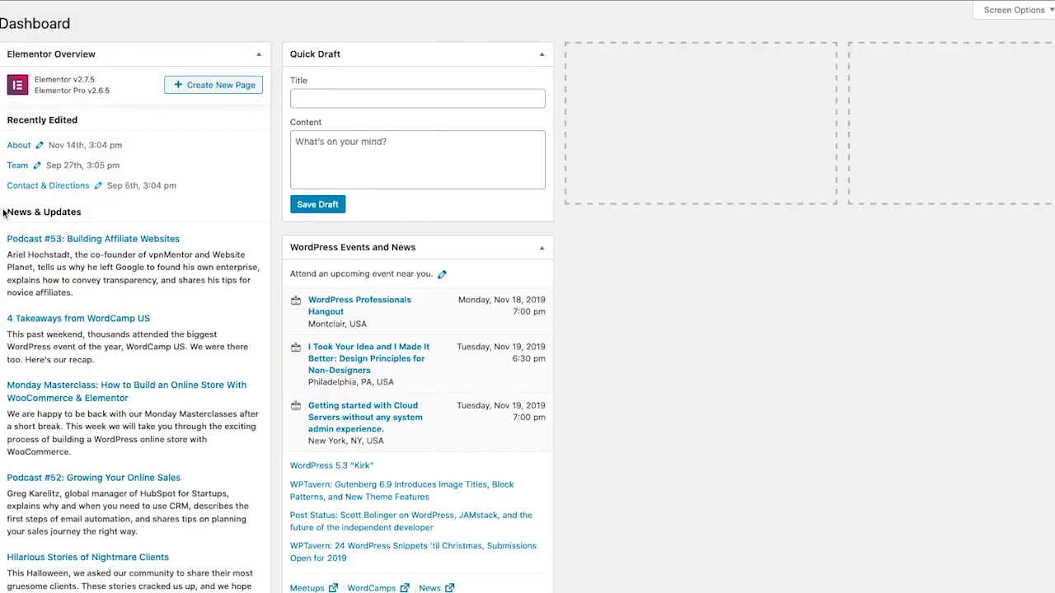
click(24, 290)
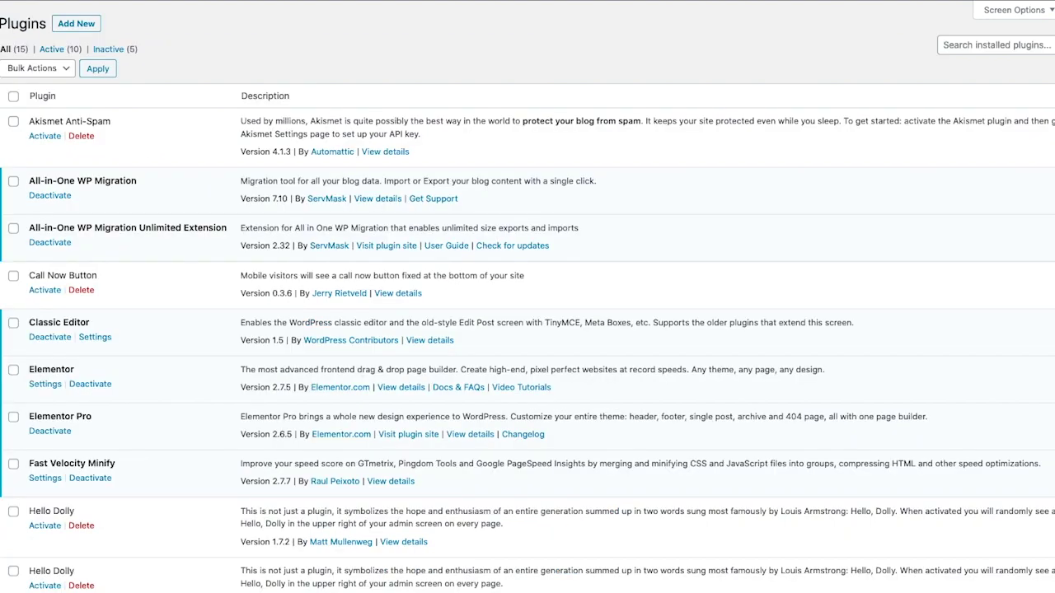
scroll(149, 263, down, 5)
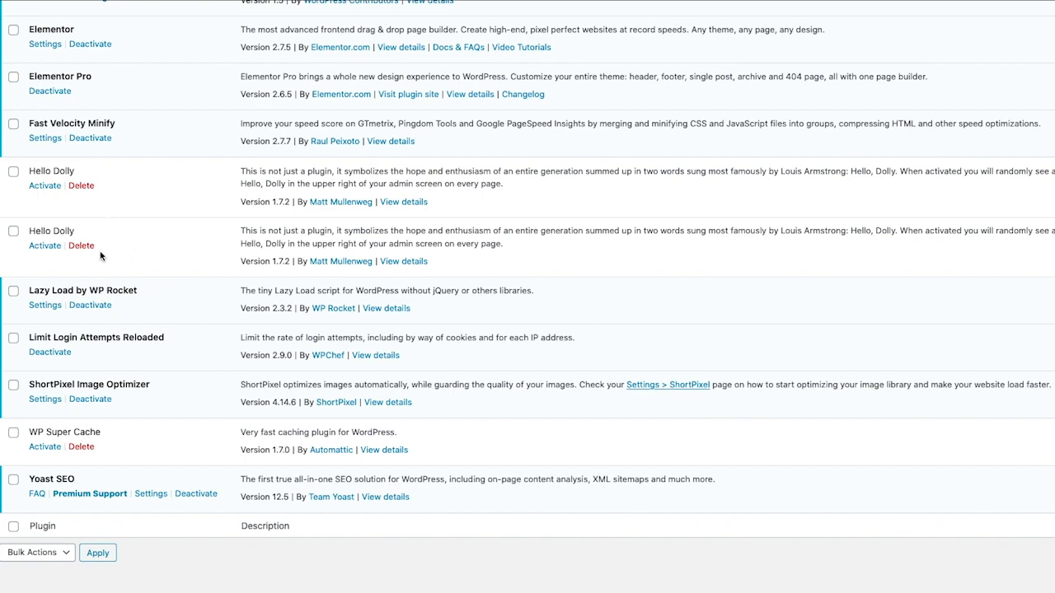
scroll(101, 257, up, 5)
click(80, 26)
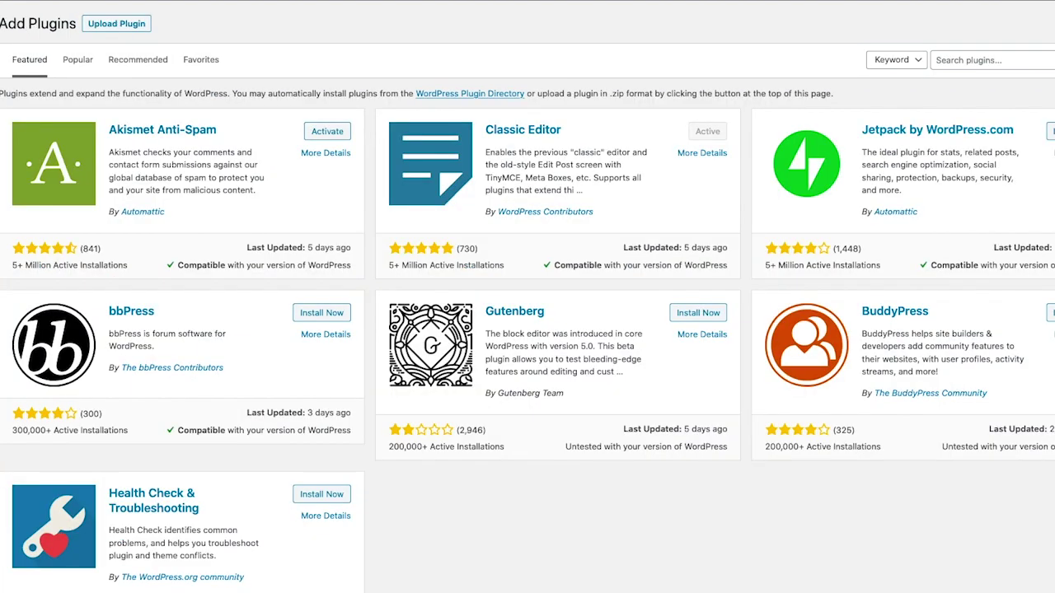
- Search for wp-optimize, then install and activate the WP-Optimize plugin
click(989, 59)
text(wp-op)
key(Down)
key(Return)
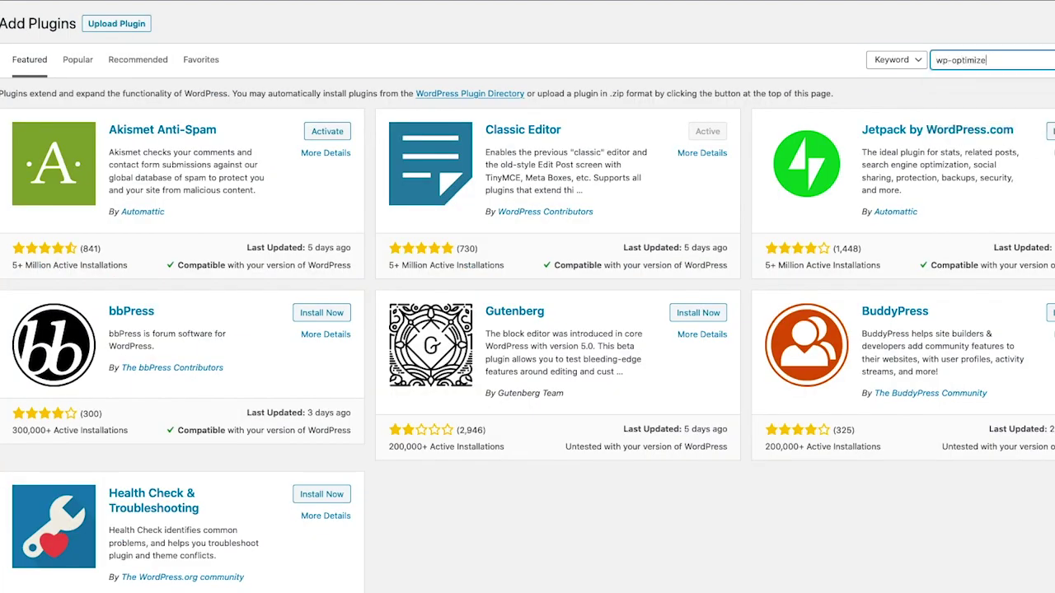
text(\)
key(BackSpace)
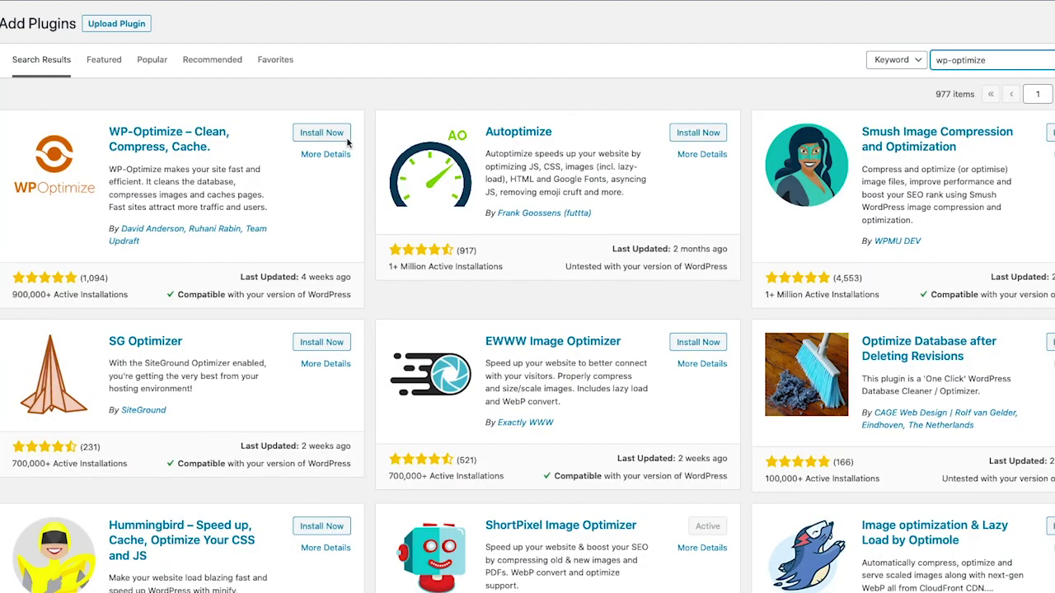
click(330, 136)
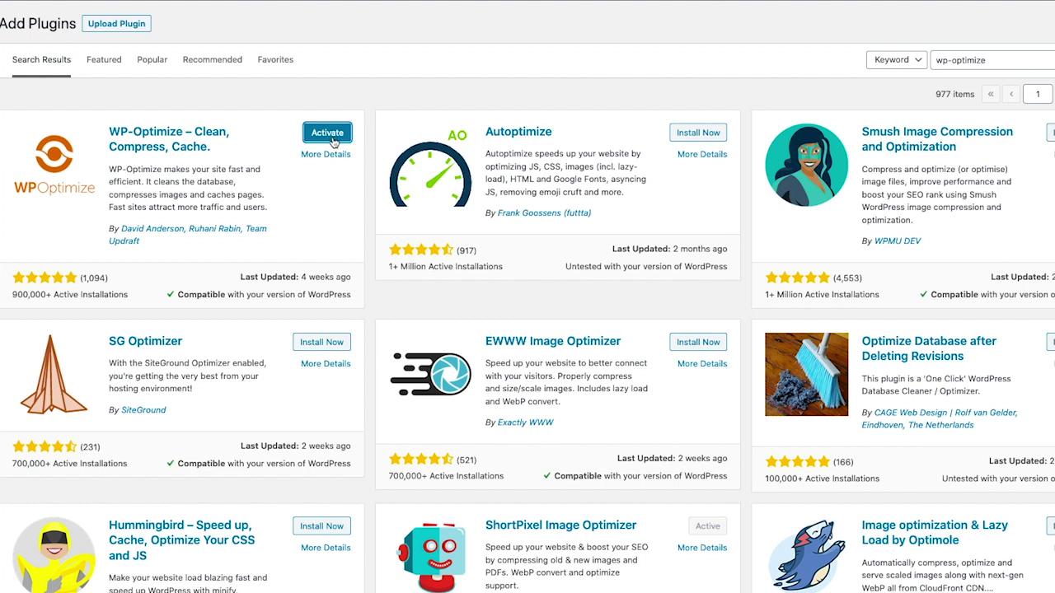
click(330, 135)
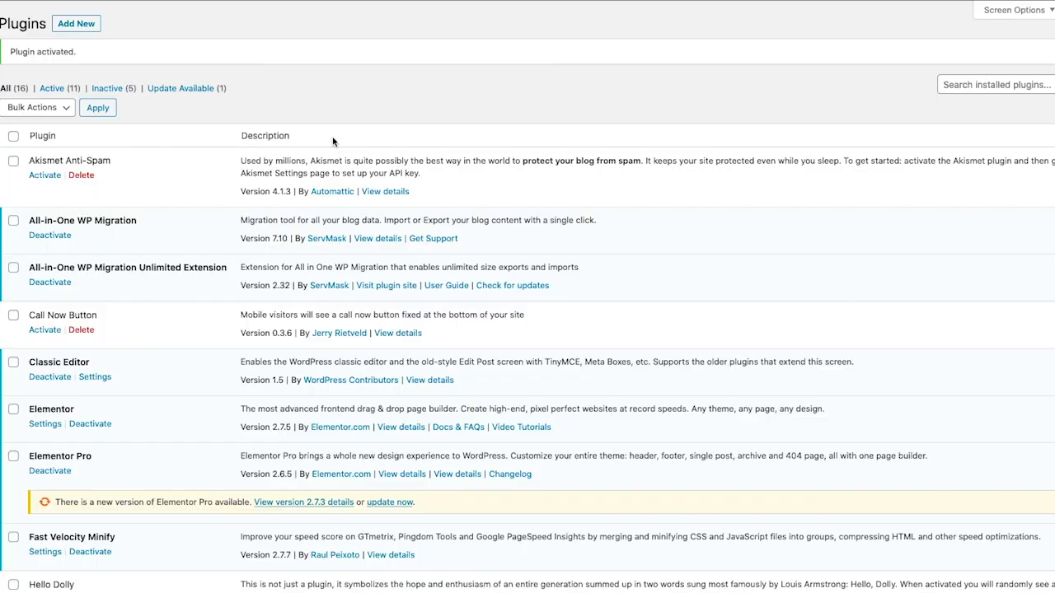
- Delete the old WP Super Cache plugin with its data, then open WP-Optimize's settings
scroll(380, 301, down, 5)
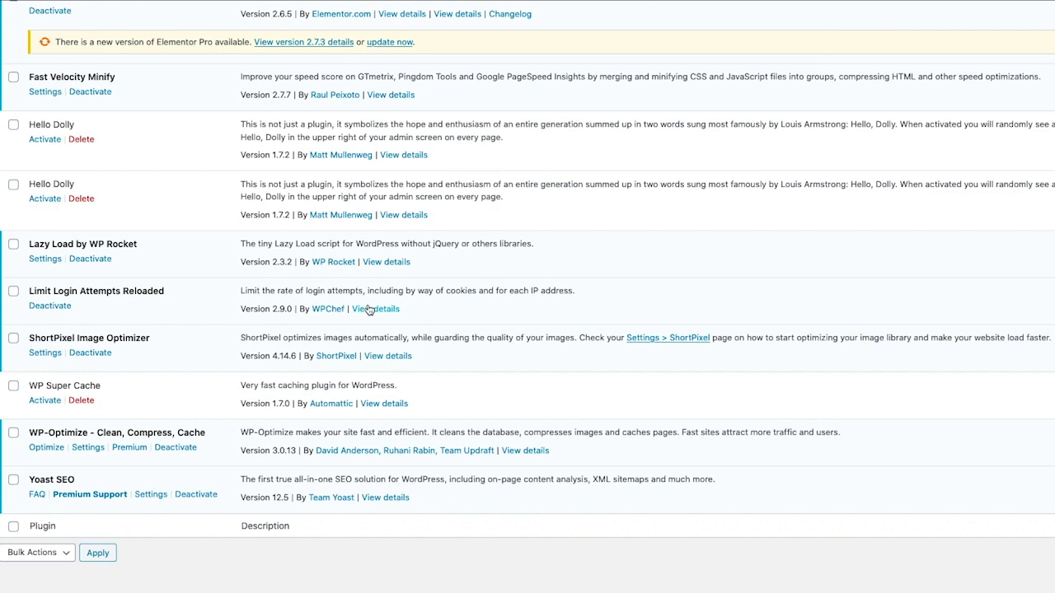
click(82, 401)
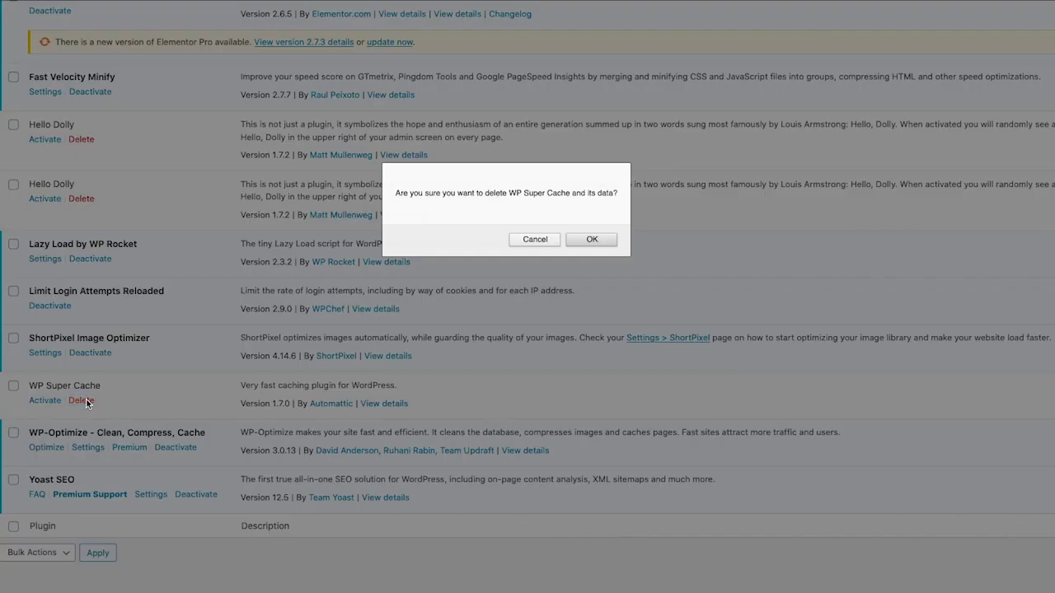
click(610, 243)
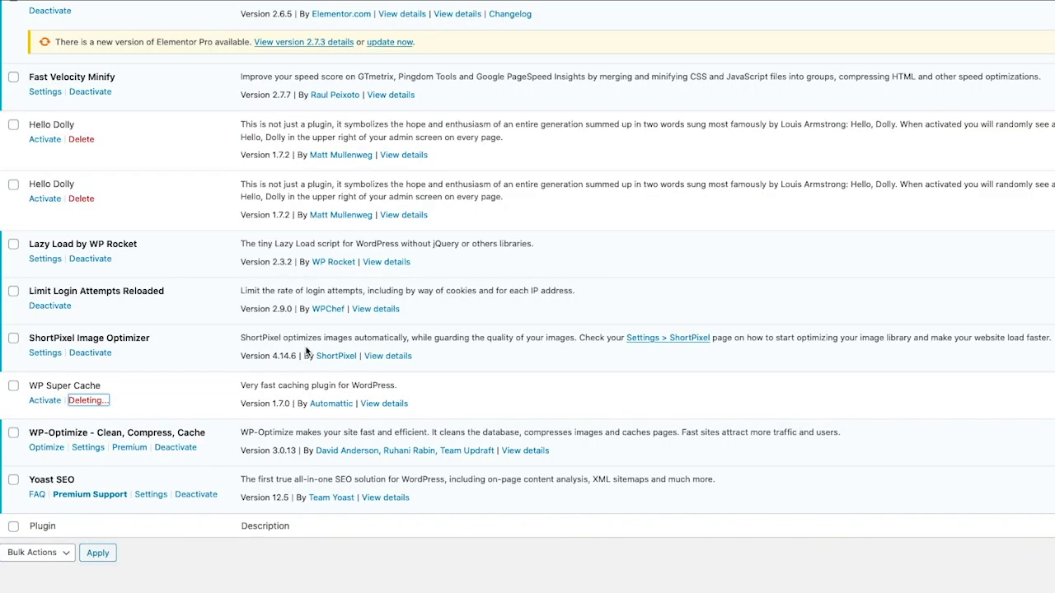
click(88, 452)
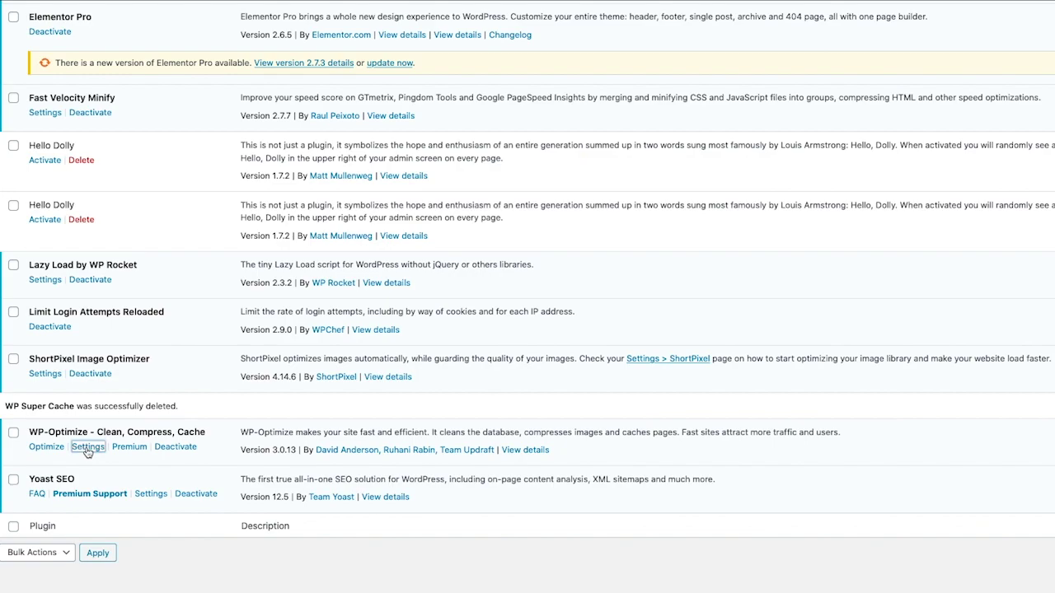
- Run all selected WP-Optimize database optimizations, deleting 306 post revisions
scroll(138, 400, down, 5)
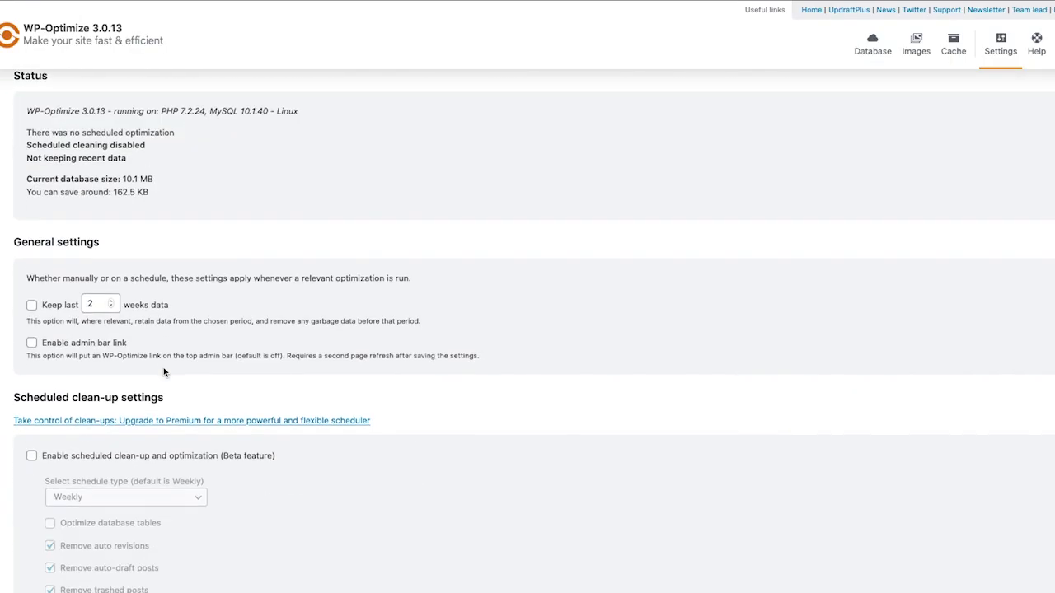
scroll(182, 363, up, 5)
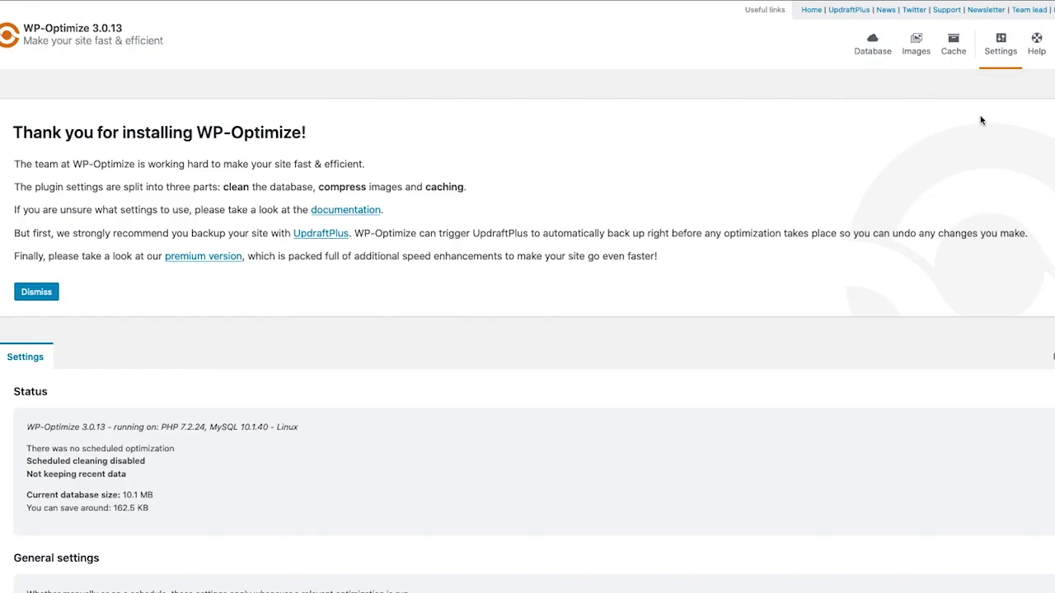
click(866, 41)
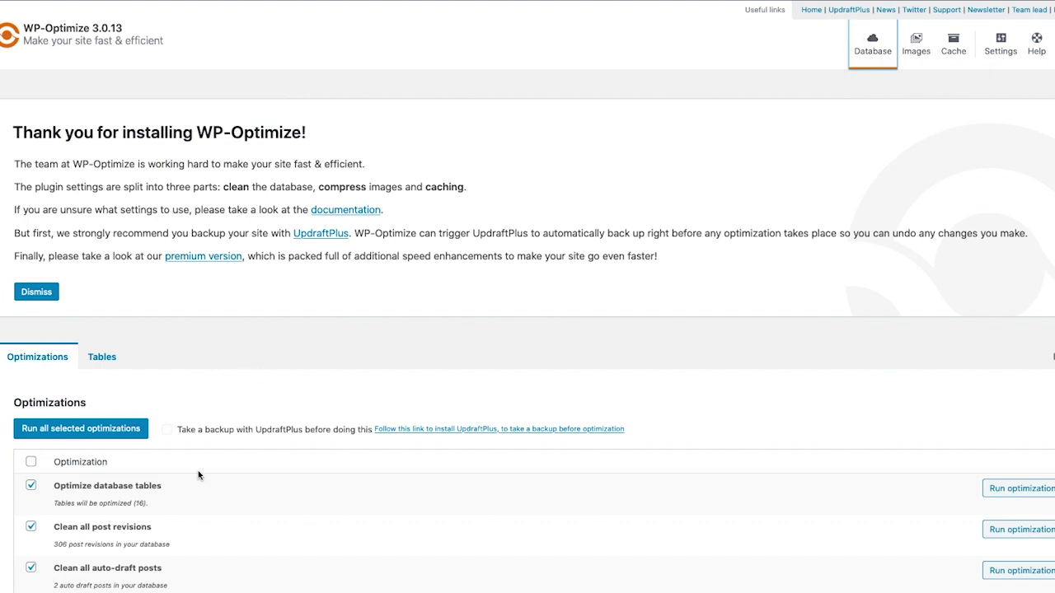
scroll(98, 478, down, 2)
click(98, 286)
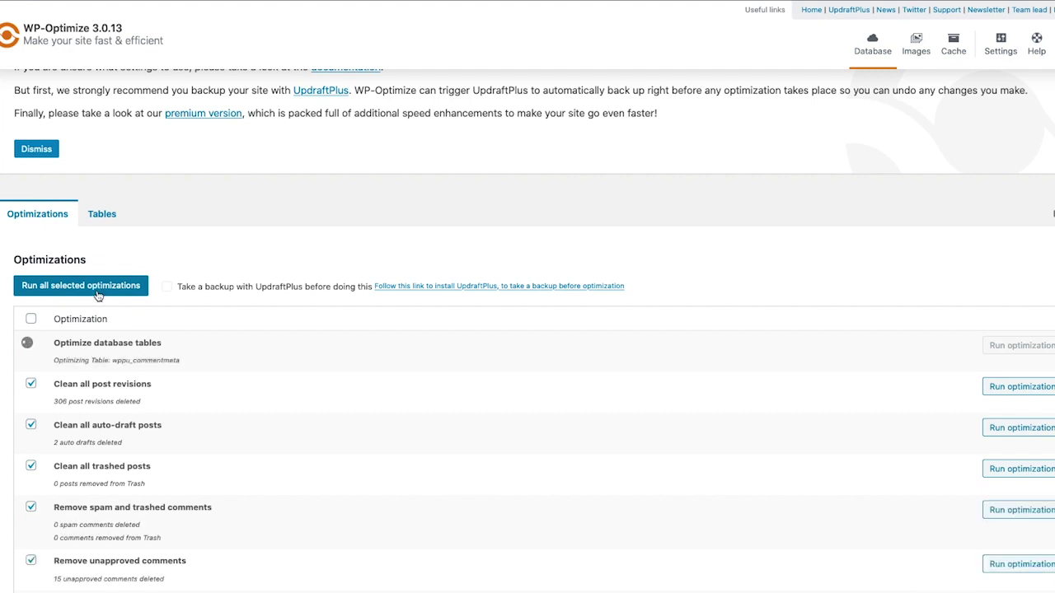
scroll(235, 393, down, 3)
scroll(244, 398, up, 2)
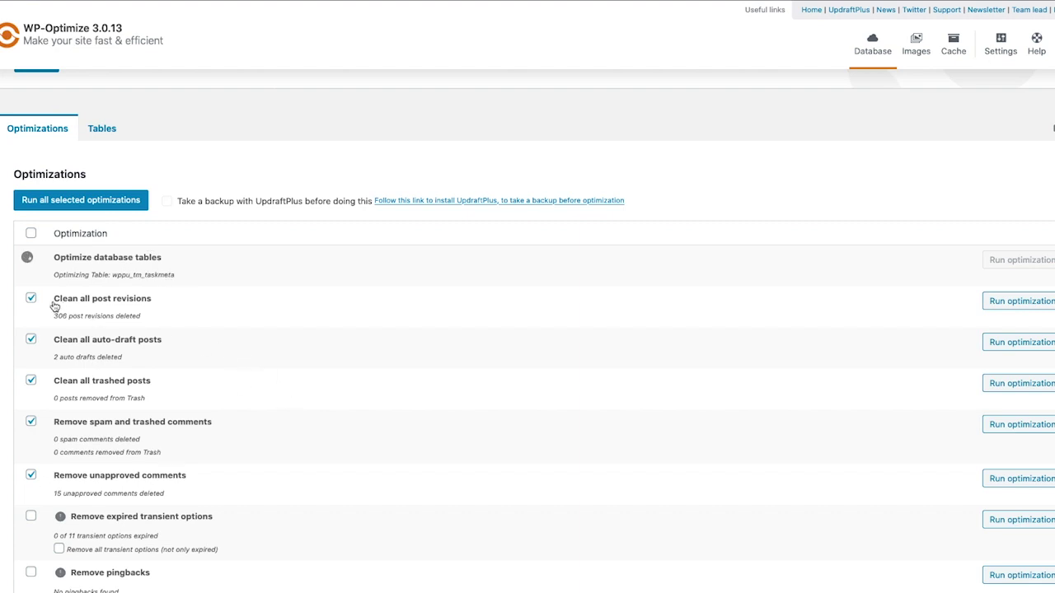
drag(160, 316, 198, 308)
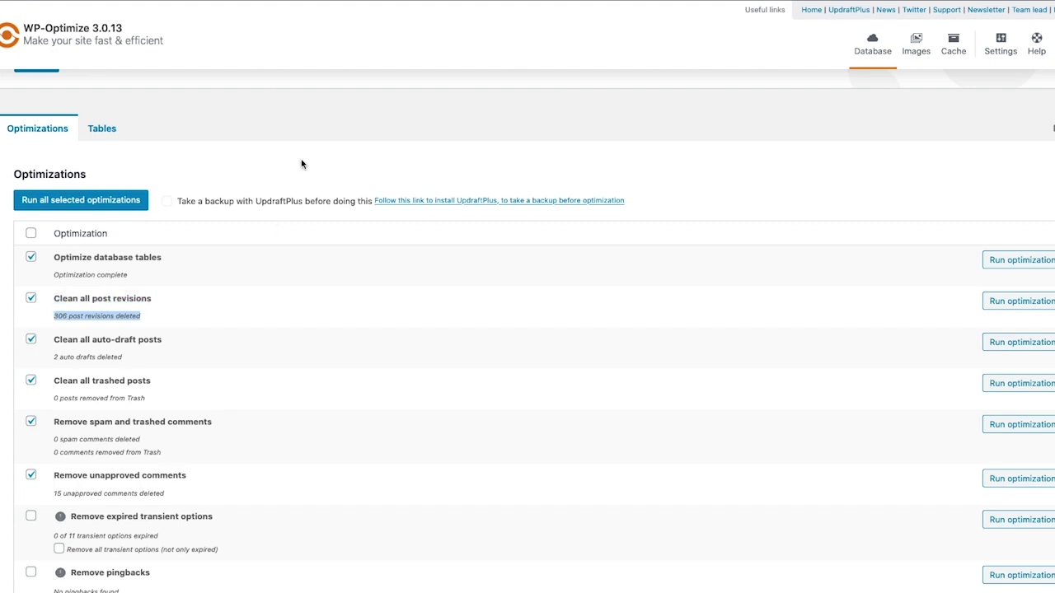
- Check the database Tables list, then move to the Images compression settings
click(116, 128)
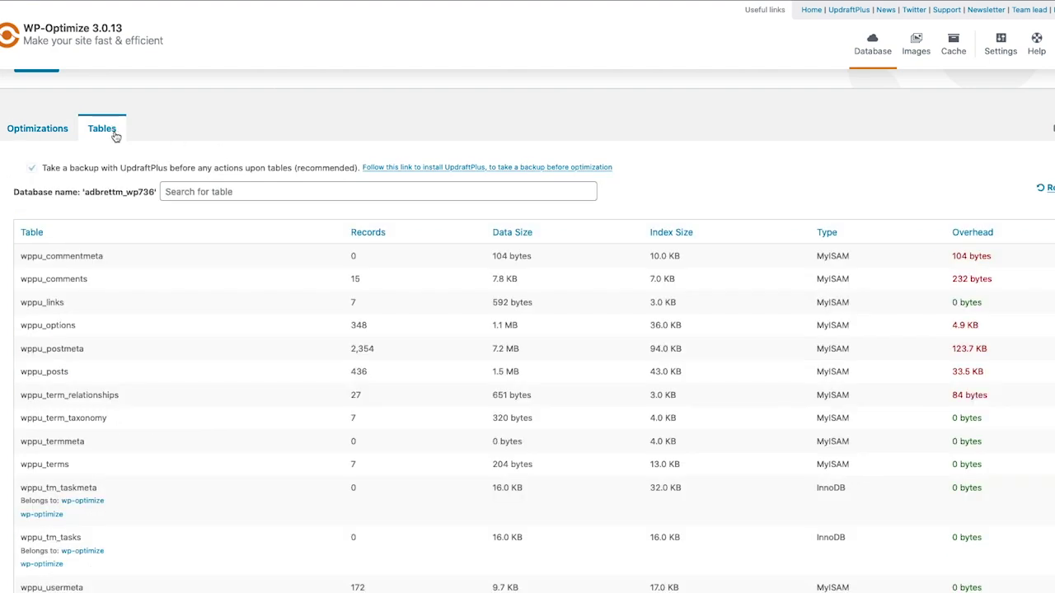
click(52, 132)
click(917, 46)
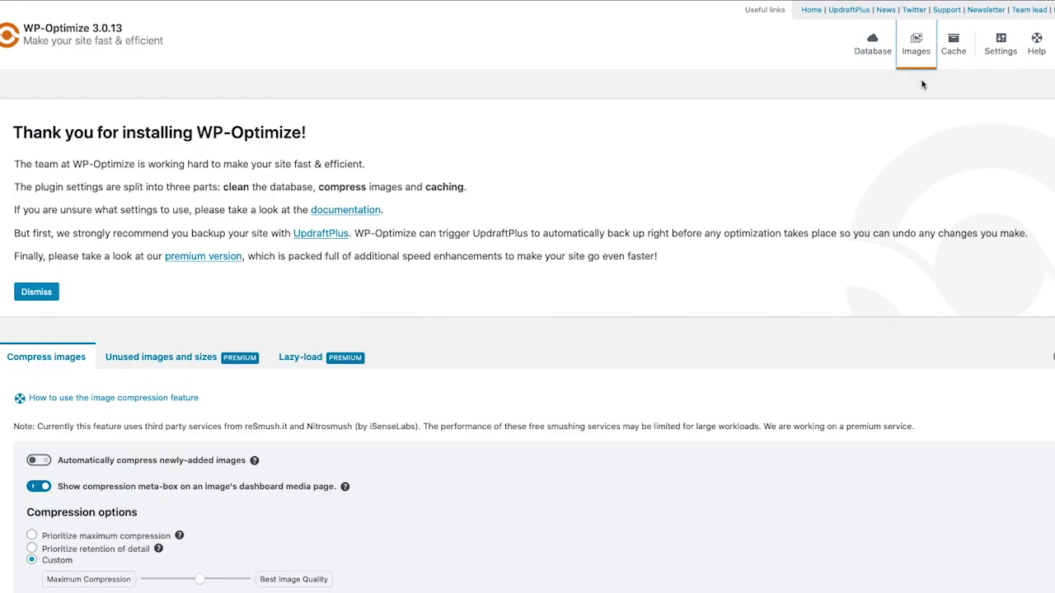
- Enable page caching in WP-Optimize's Cache settings
click(953, 49)
scroll(315, 314, down, 3)
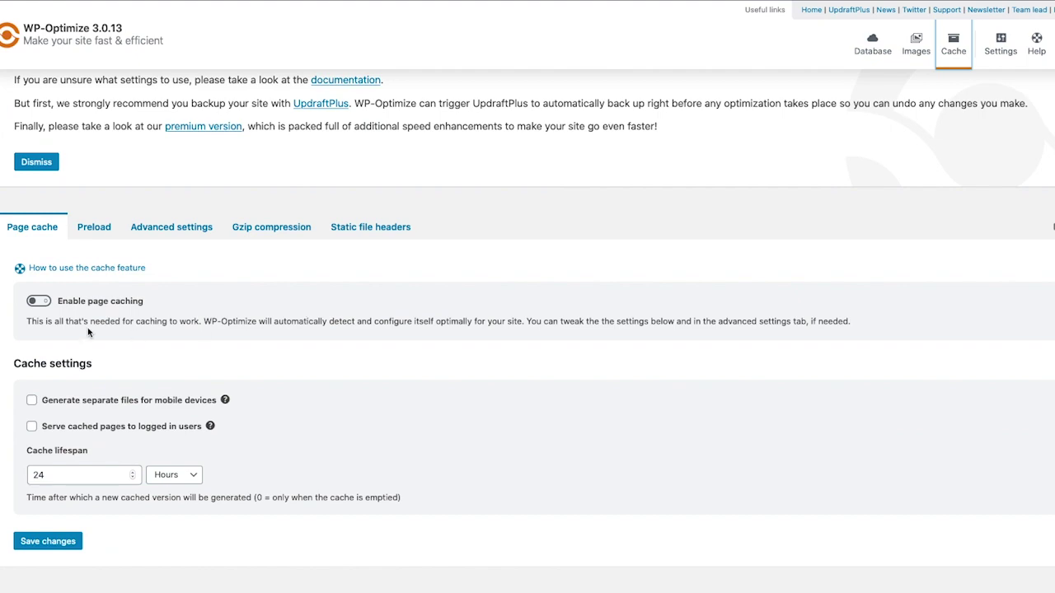
click(41, 301)
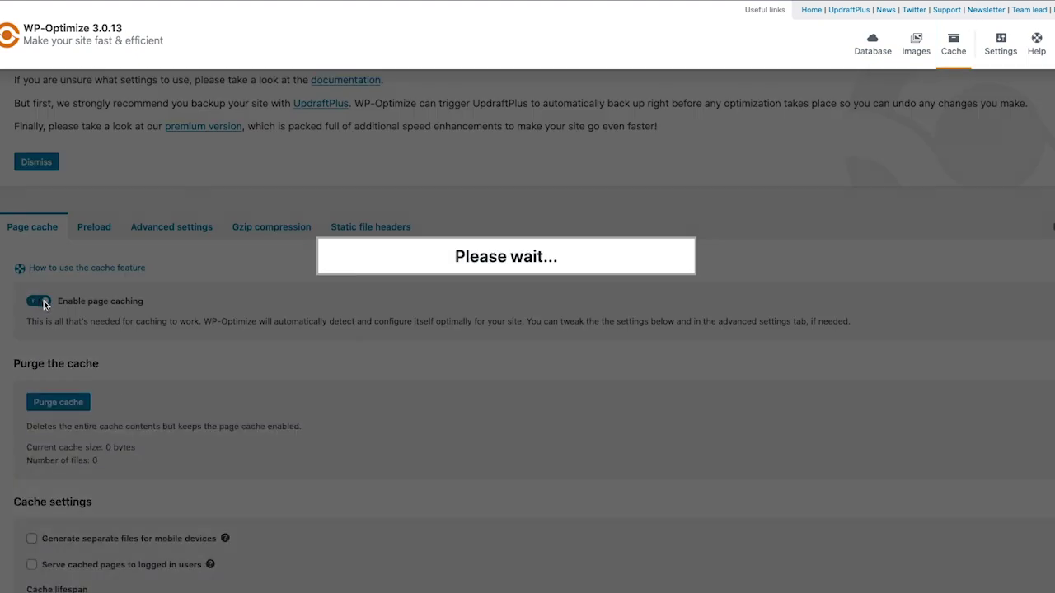
scroll(333, 382, down, 3)
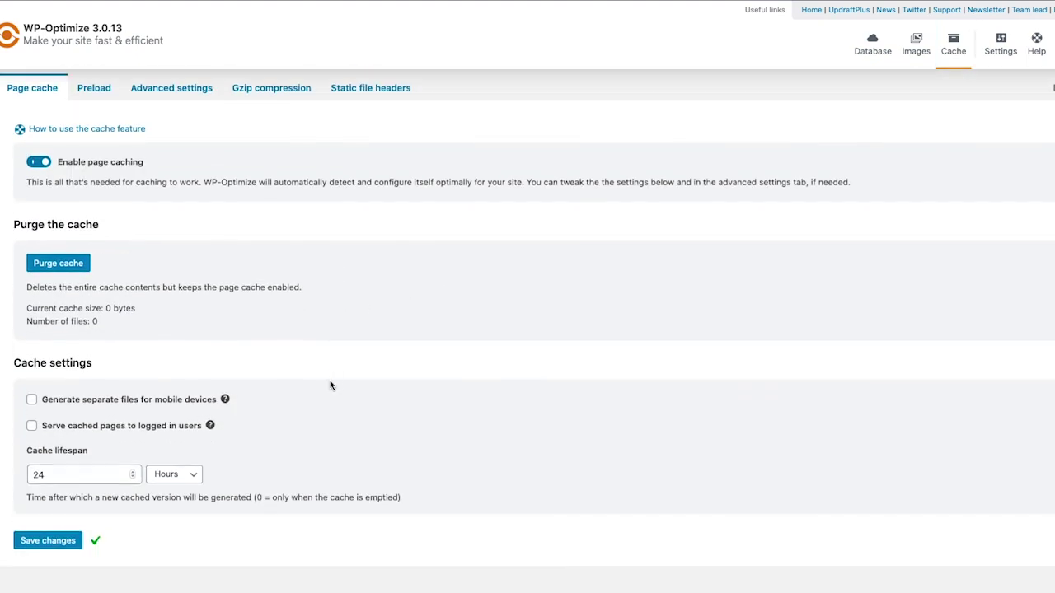
click(95, 470)
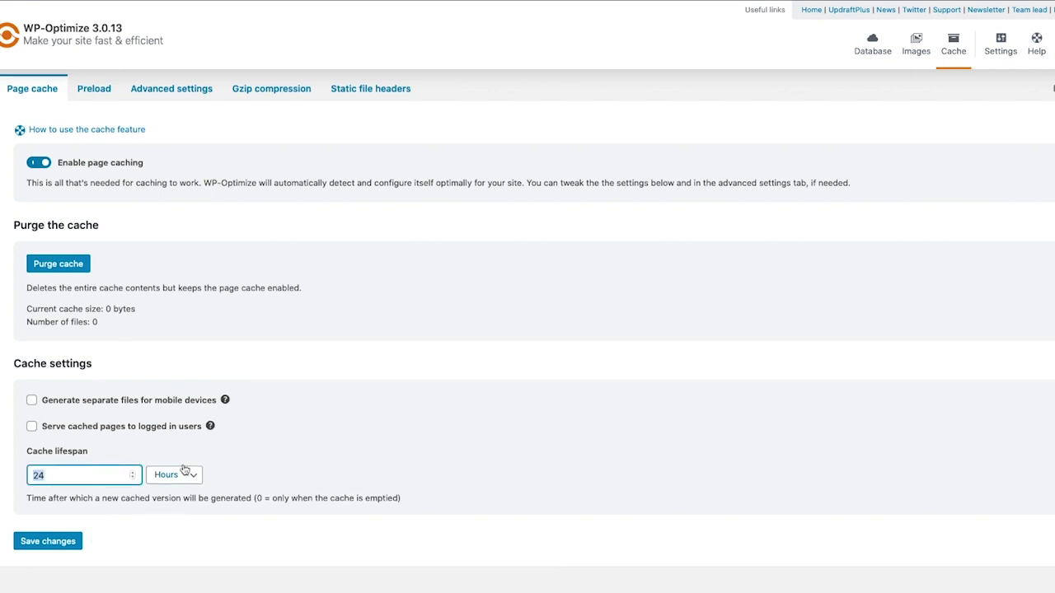
scroll(253, 77, up, 1)
- Run a cache preload of the site's pages, then view the Gzip compression settings
click(94, 99)
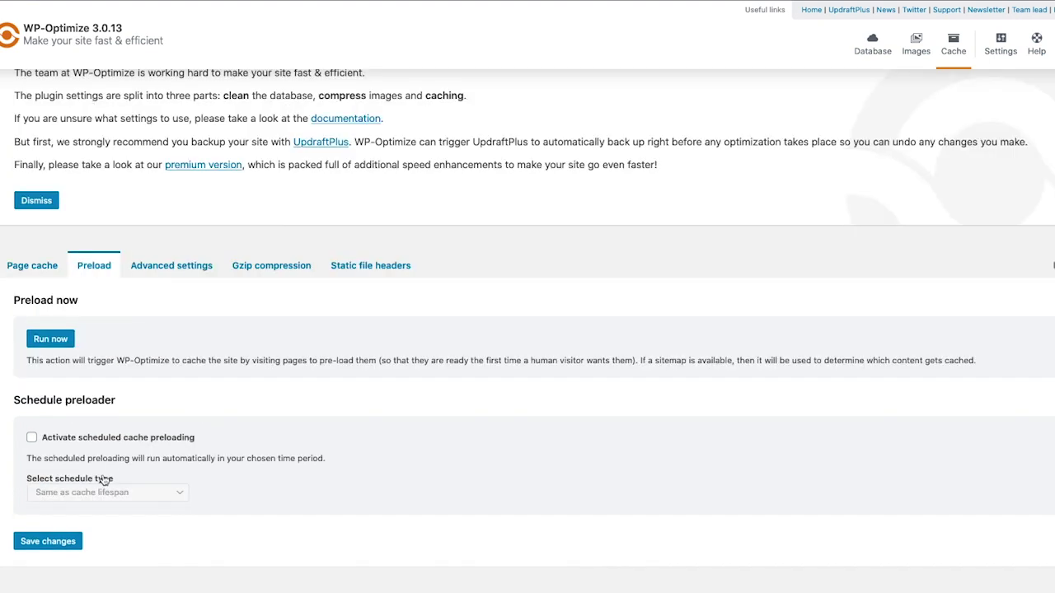
scroll(50, 445, up, 1)
click(57, 346)
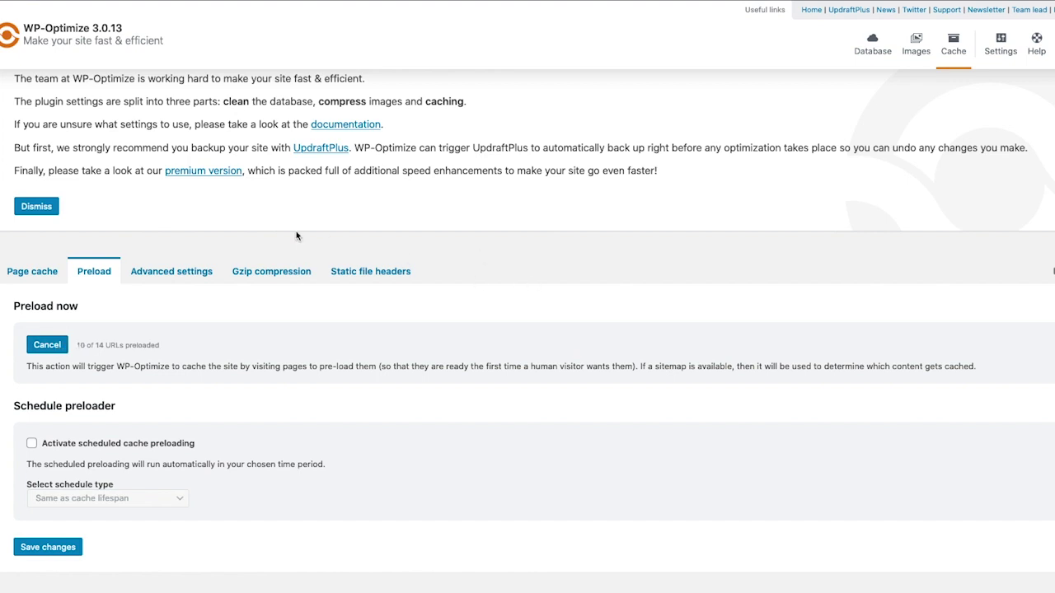
click(273, 271)
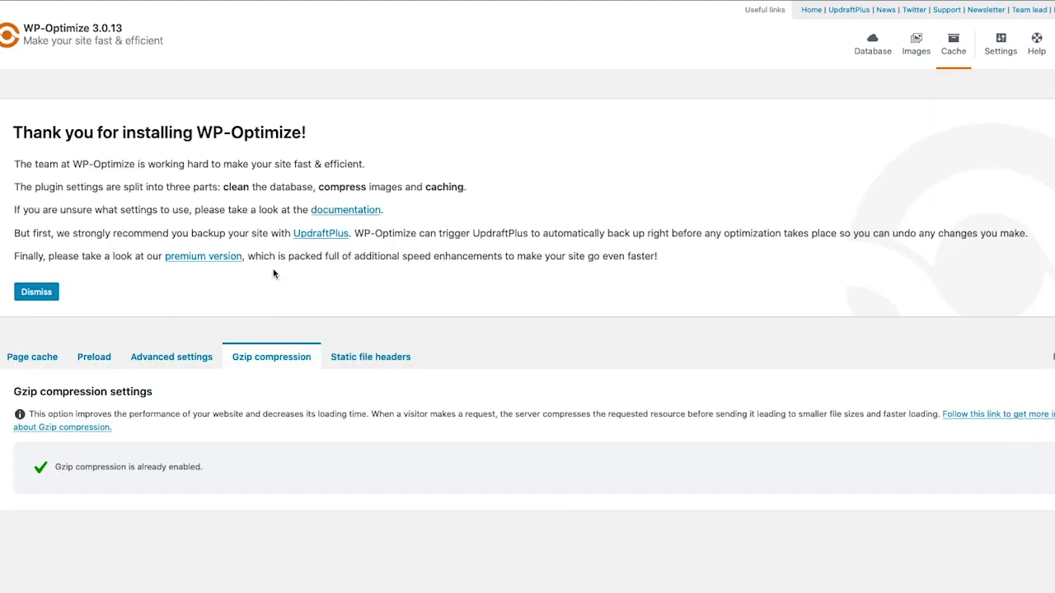
- Review Advanced settings and Static file headers, then return to Preload (last run 9:11 pm, November 18, 2019)
click(163, 363)
scroll(173, 376, down, 2)
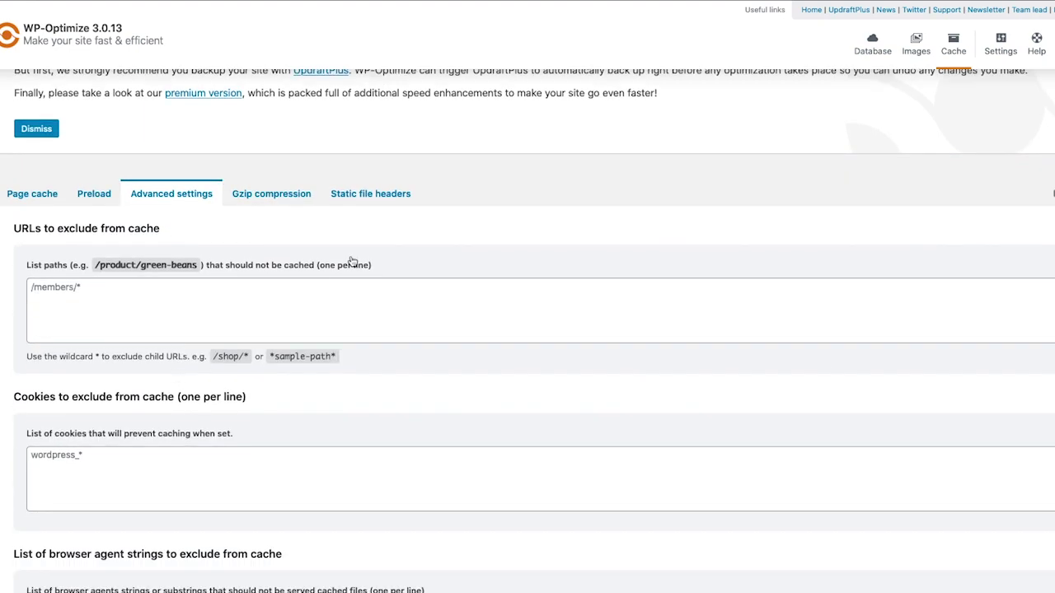
click(370, 206)
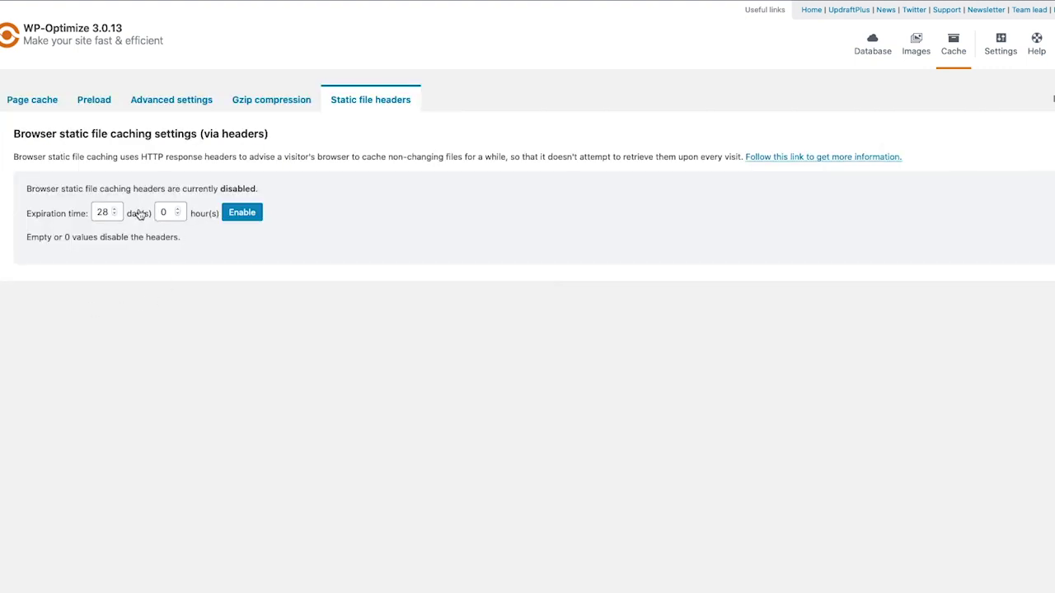
click(79, 103)
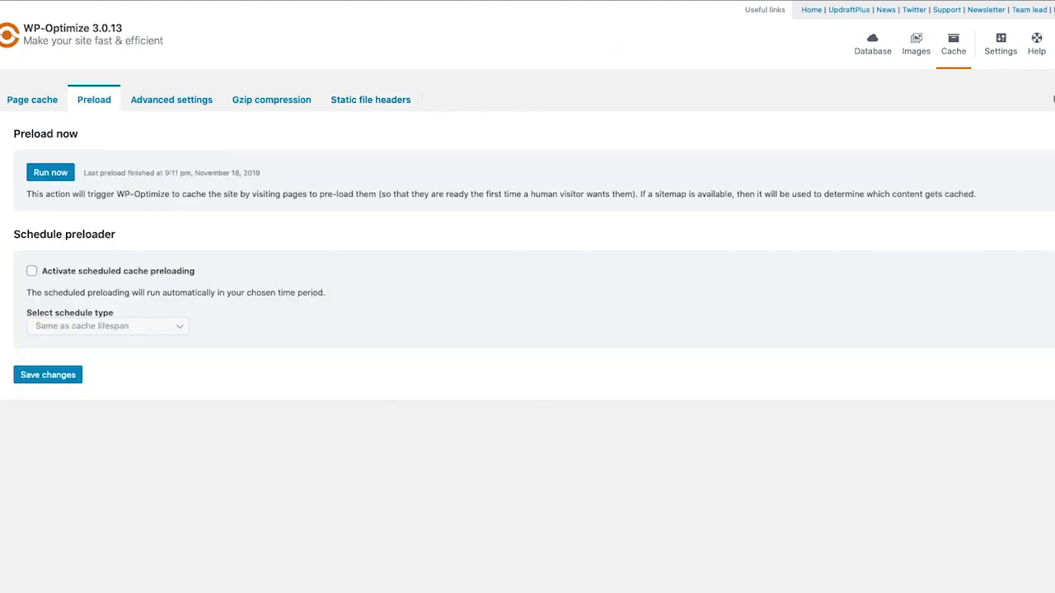
mouse_move(1043, 63)
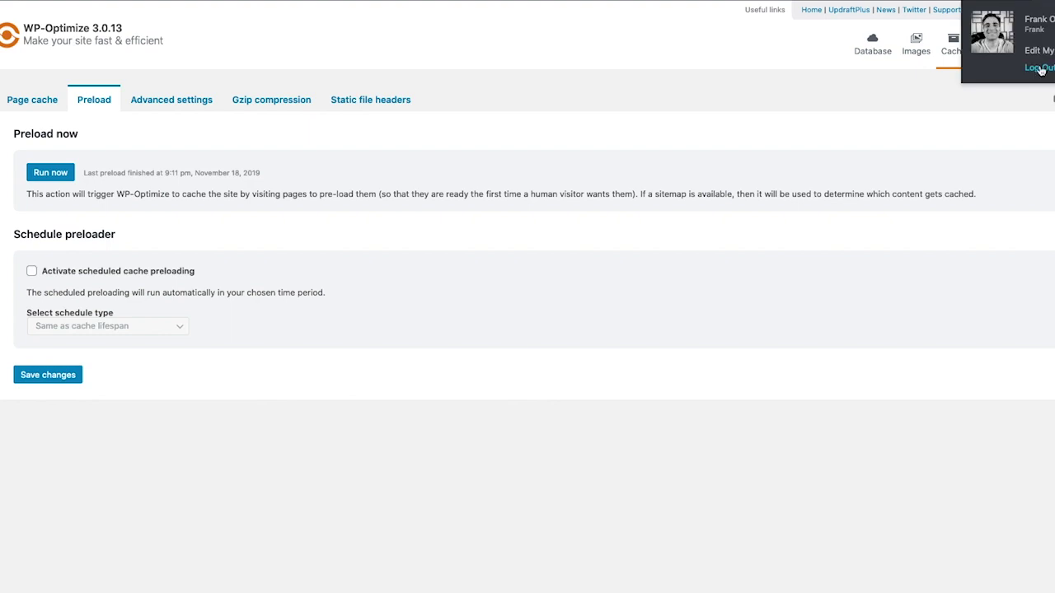
- Log out and re-time the public homepage in the Network panel: the 78.81 KB document loads in 216 ms
click(1040, 68)
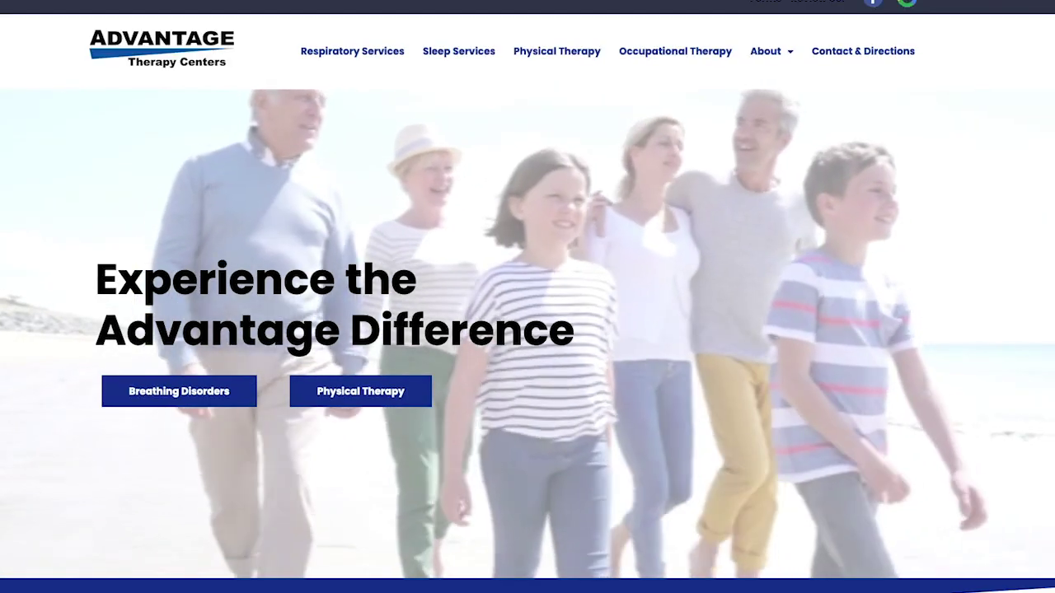
key(F12)
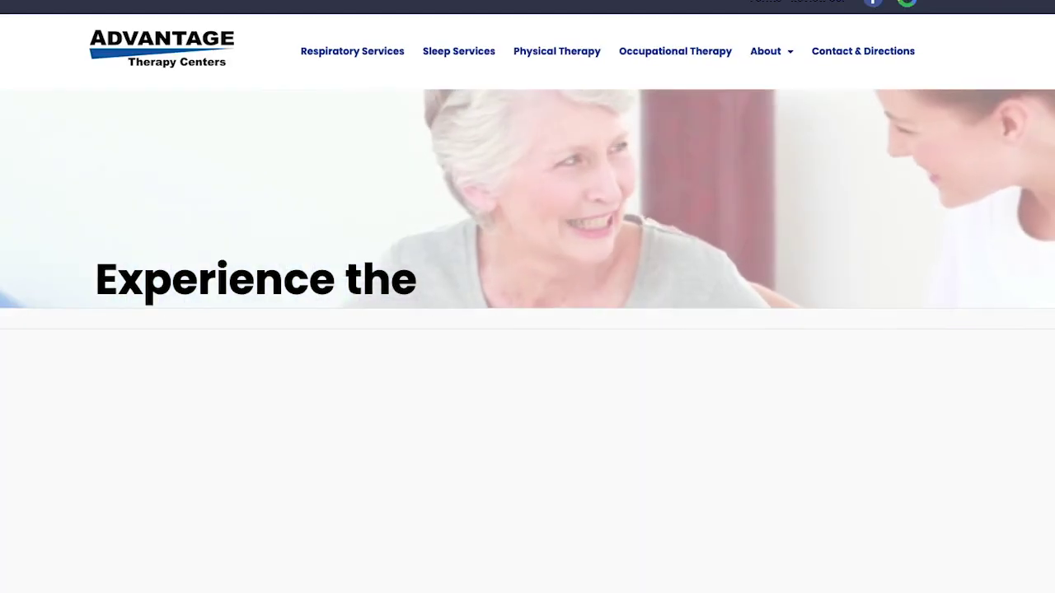
click(339, 319)
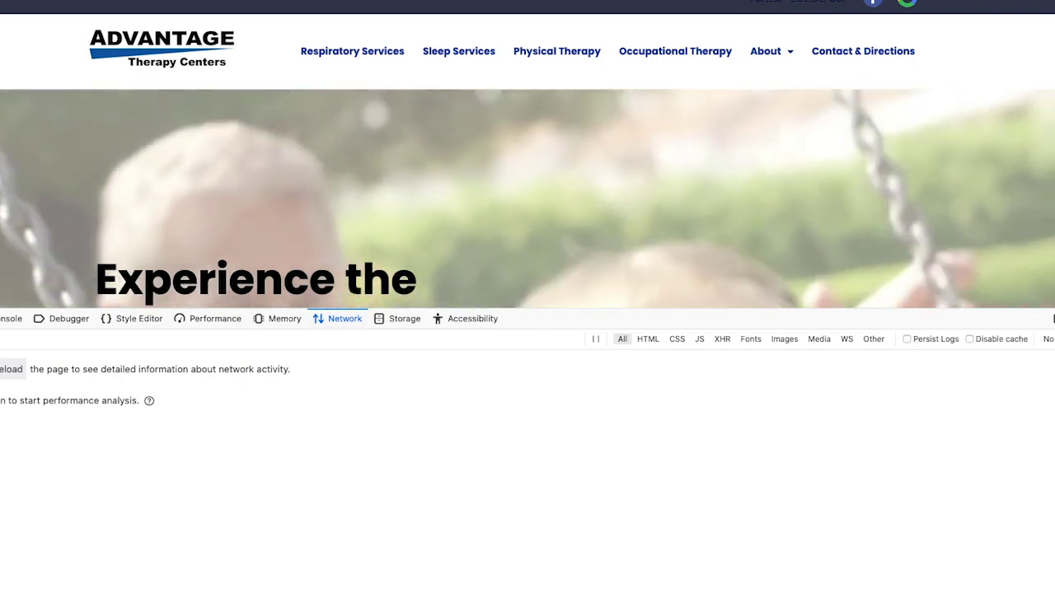
key(F5)
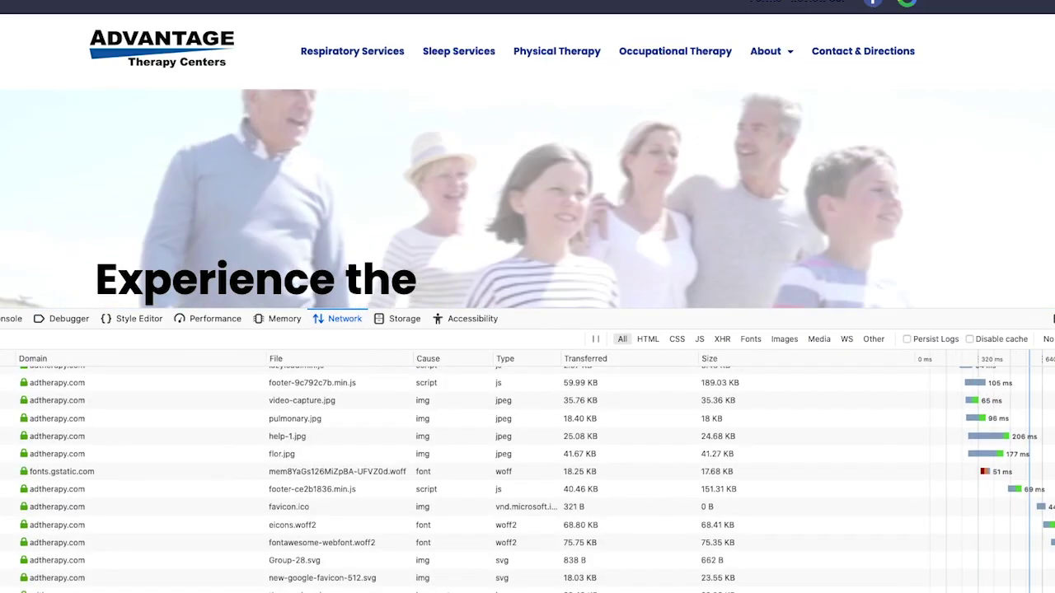
scroll(604, 429, up, 2)
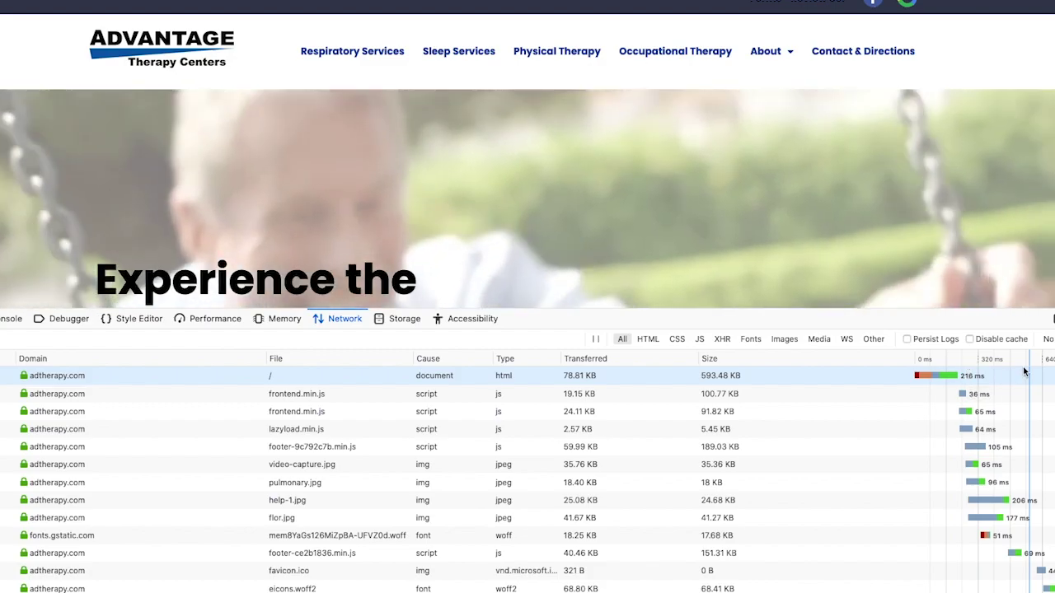
mouse_move(1023, 371)
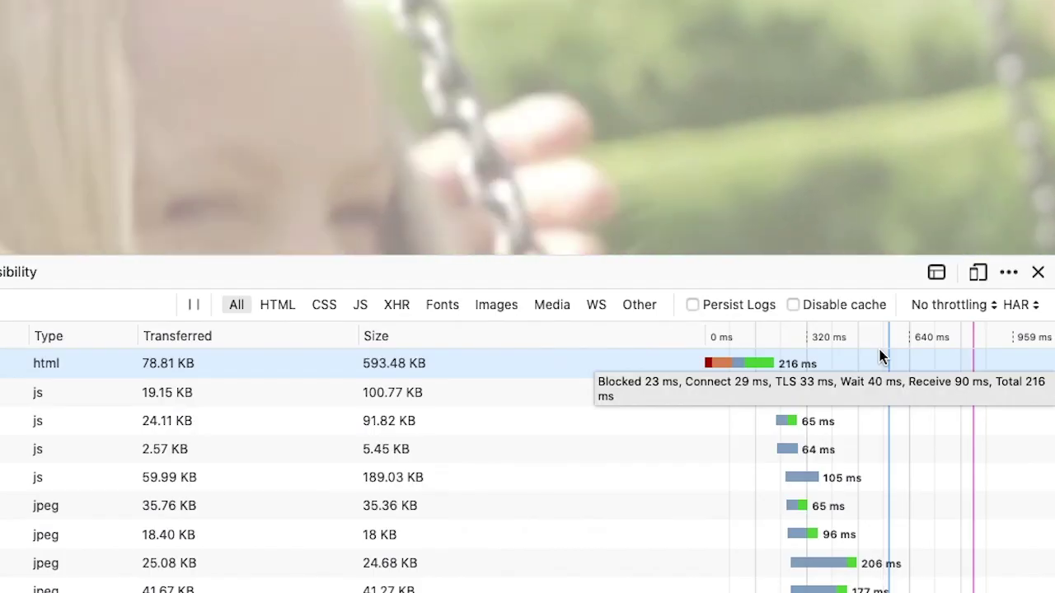